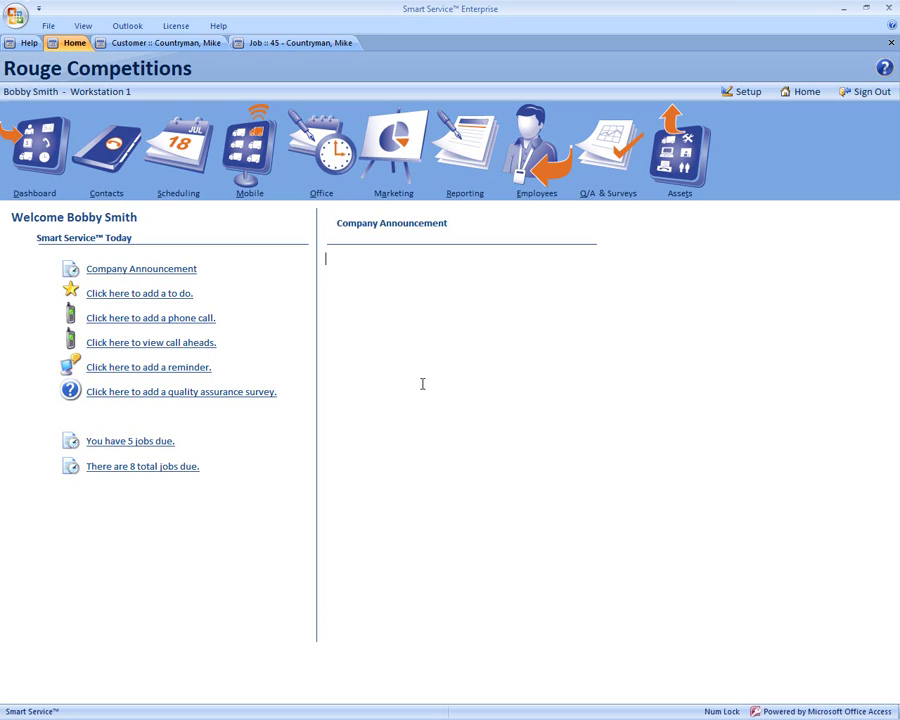
- Open the company setup and check the service agreement settings
left_click(742, 91)
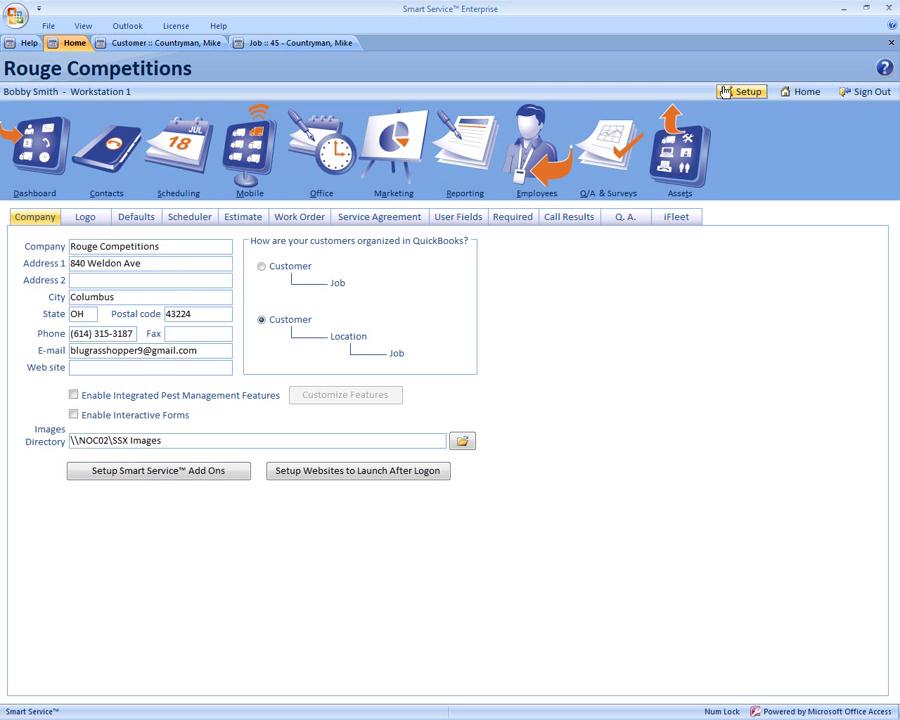
left_click(398, 223)
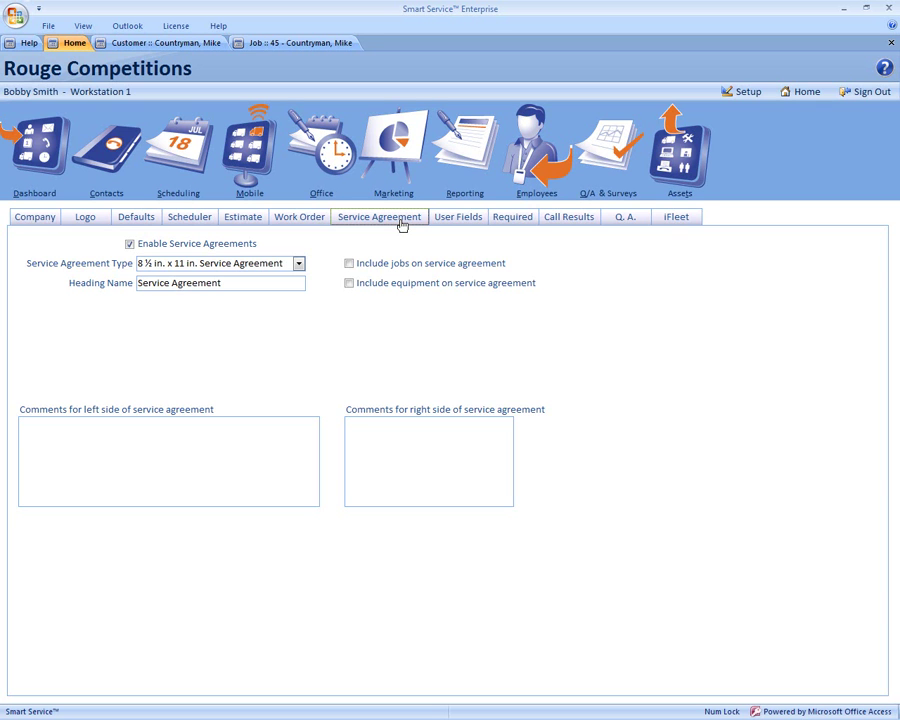
- Create a service agreement on the open customer record, named Annual Equipment Maintenance, type Maintenance, with the listed sales person
left_click(185, 43)
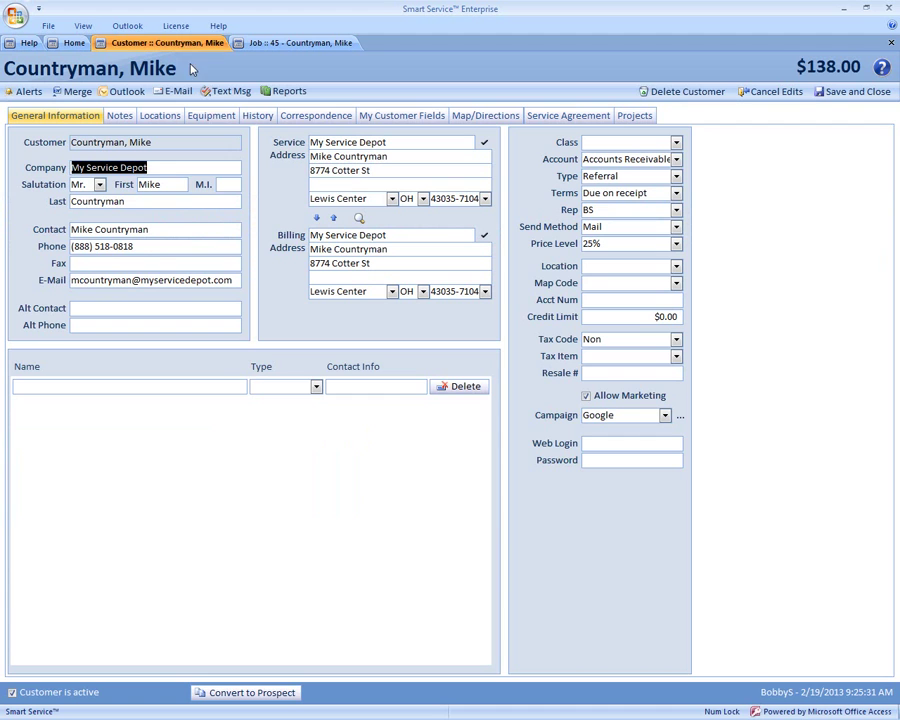
left_click(537, 118)
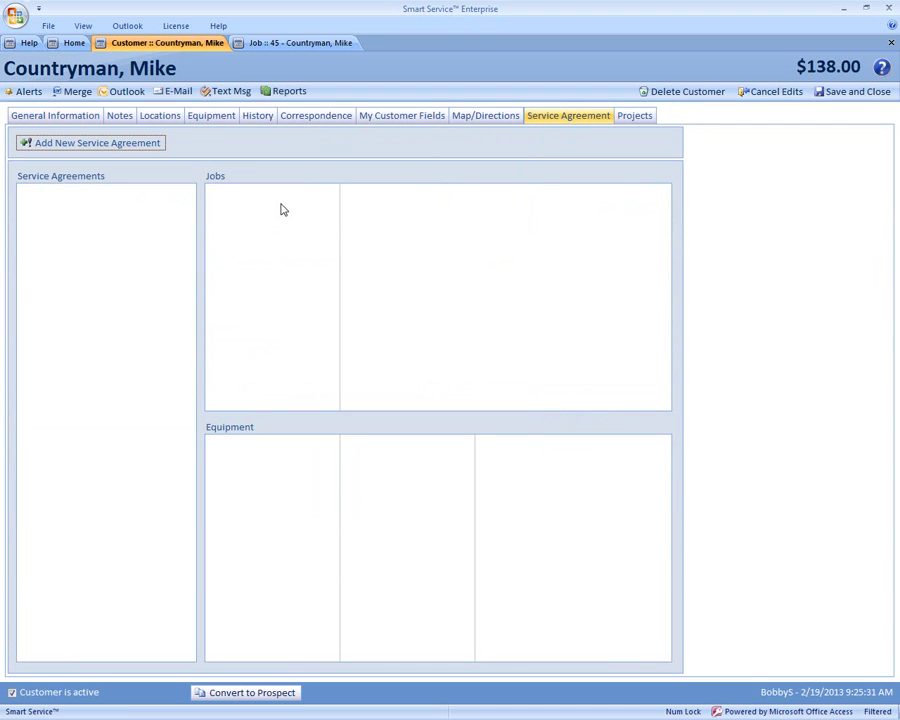
left_click(110, 144)
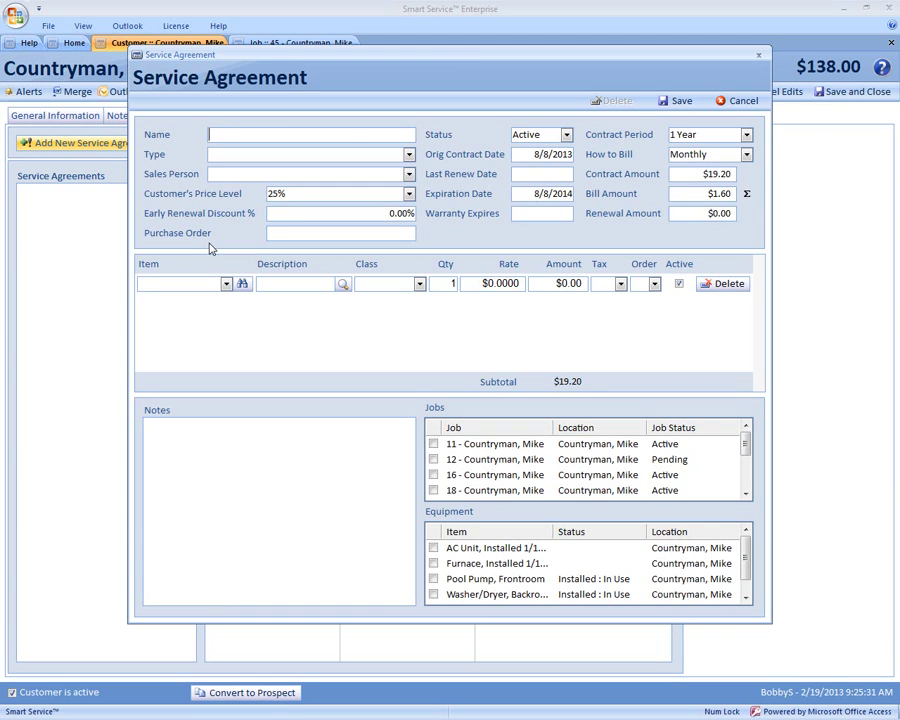
type("Annual Equipment Maintenance")
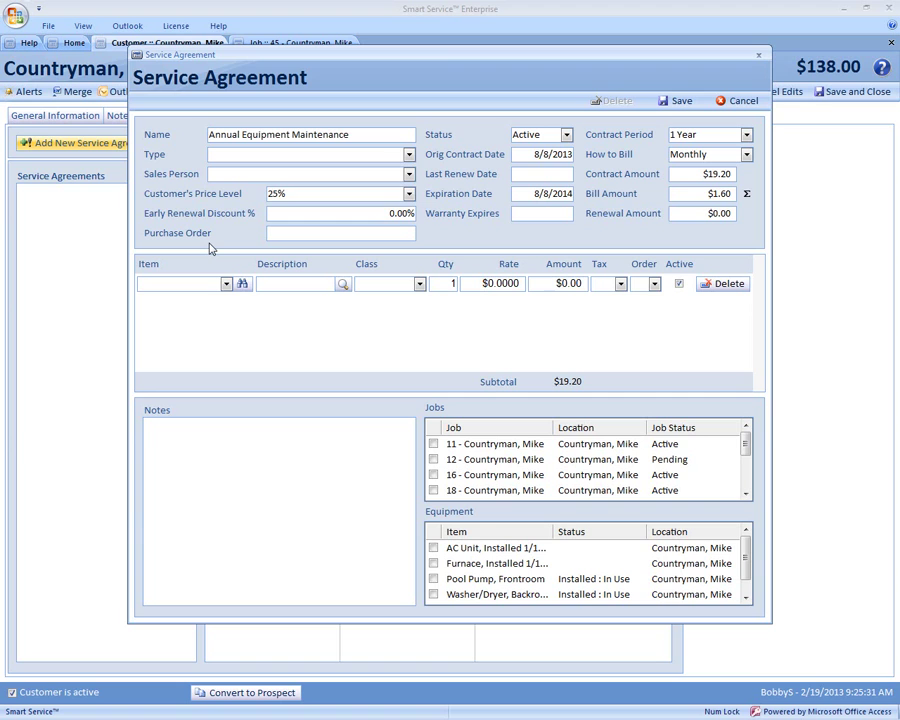
key("Tab")
type("Maintenance")
left_click(409, 174)
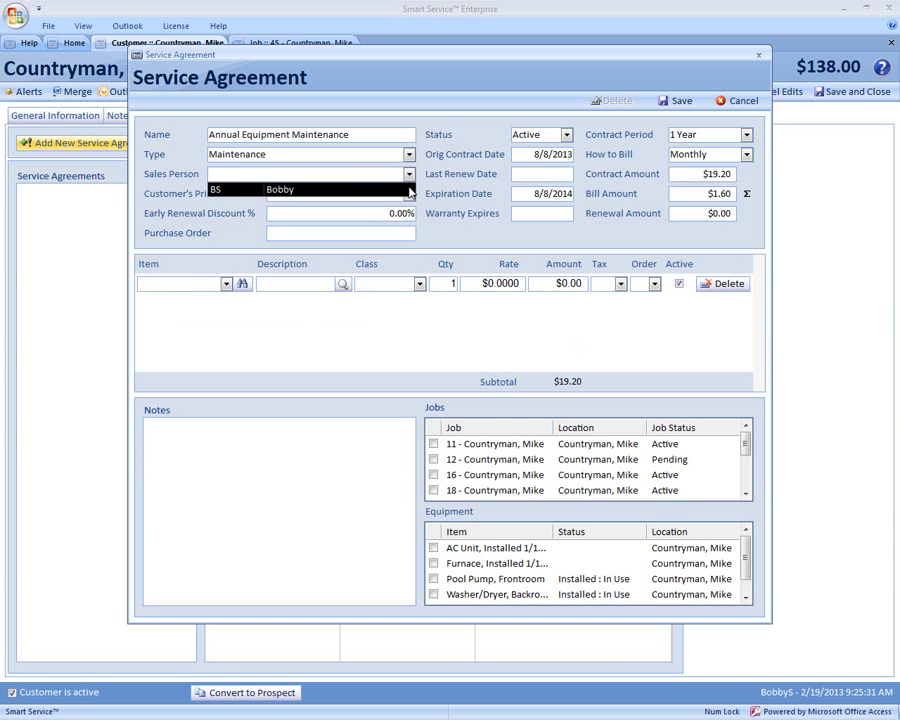
left_click(370, 189)
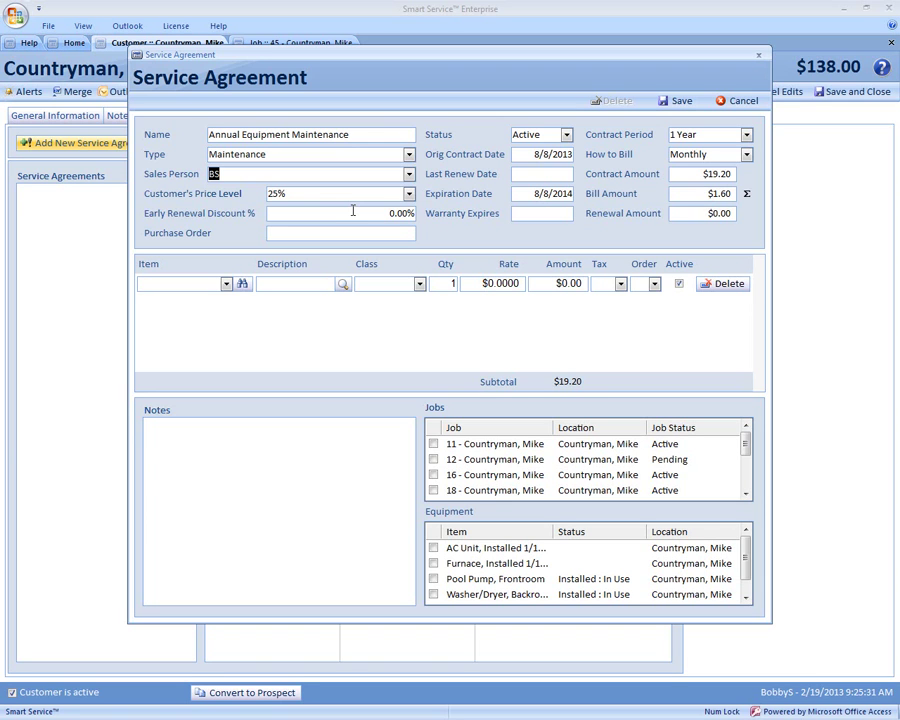
- Look through the agreement's contract period and billing frequency options, keeping 1 Year and Monthly
left_click(744, 136)
left_click(746, 135)
left_click(746, 135)
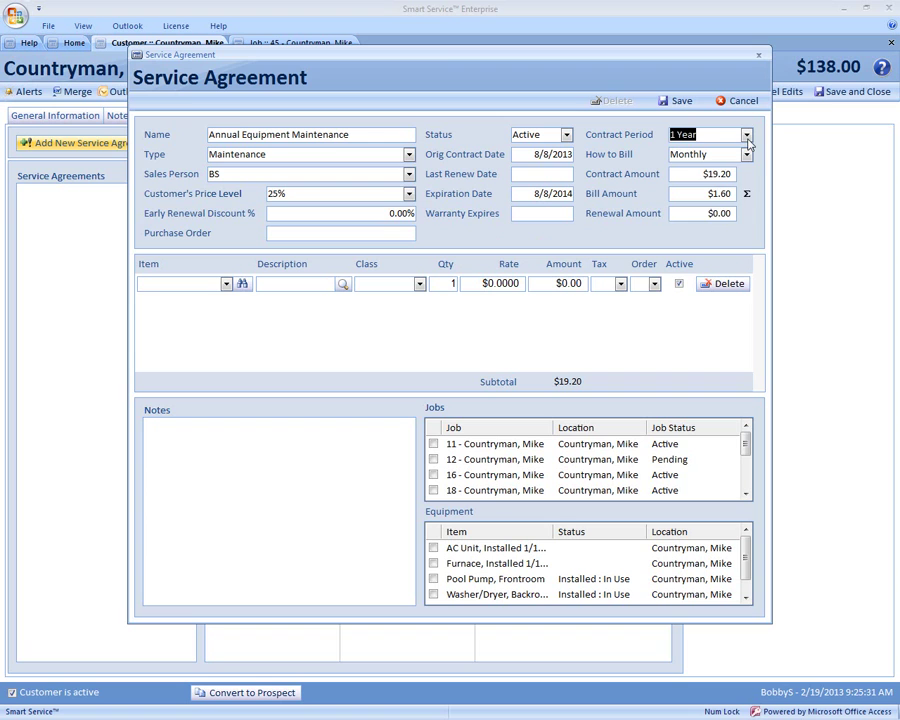
left_click(746, 155)
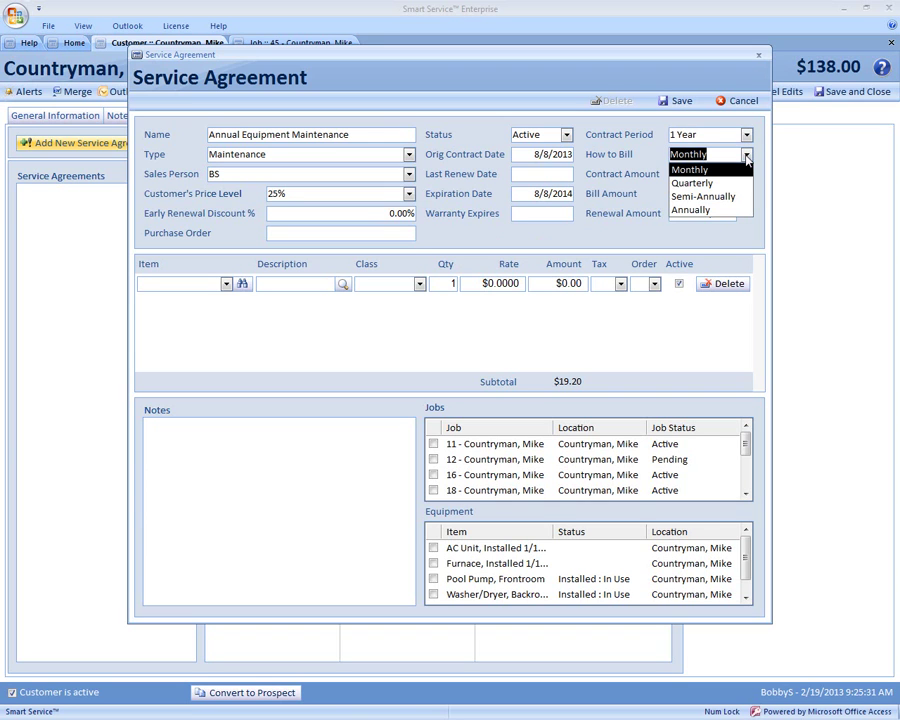
left_click(746, 156)
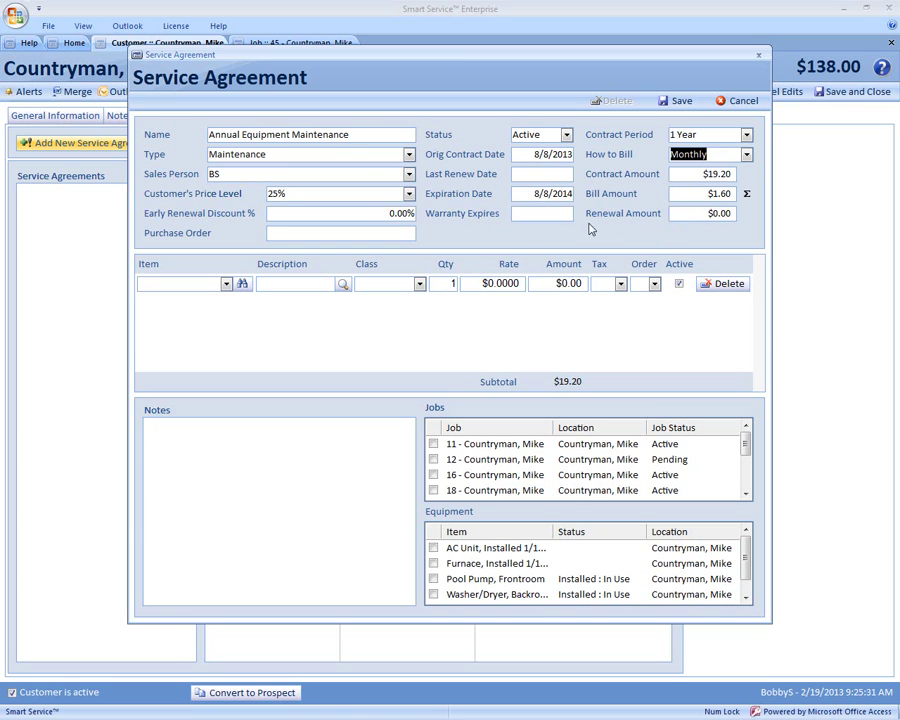
- Add Furnace Maintenance and AC Maintenance as line items of the service agreement
left_click(201, 283)
type("F")
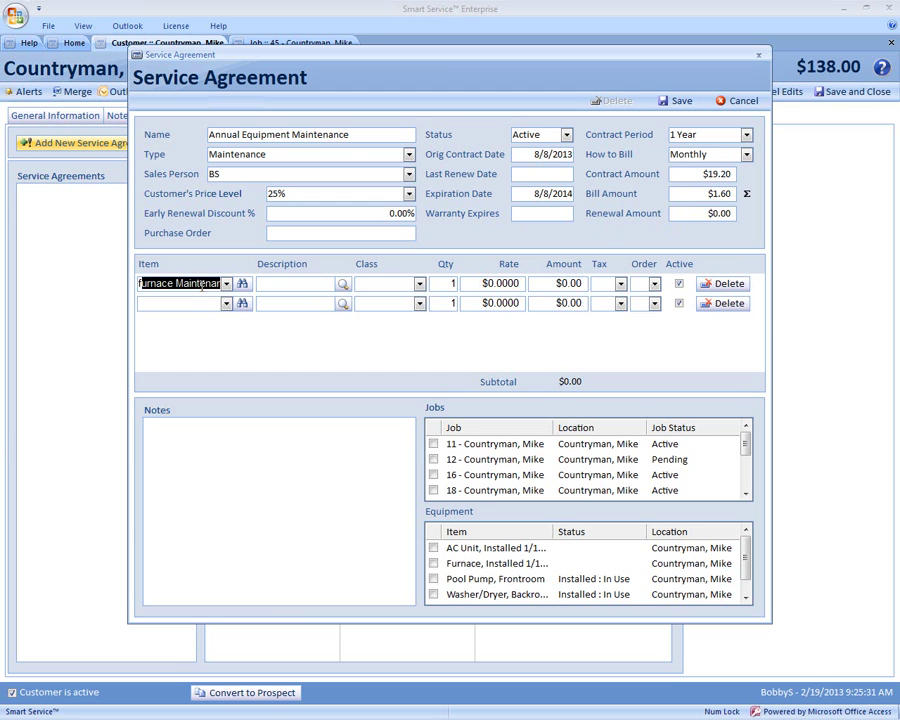
key("Tab")
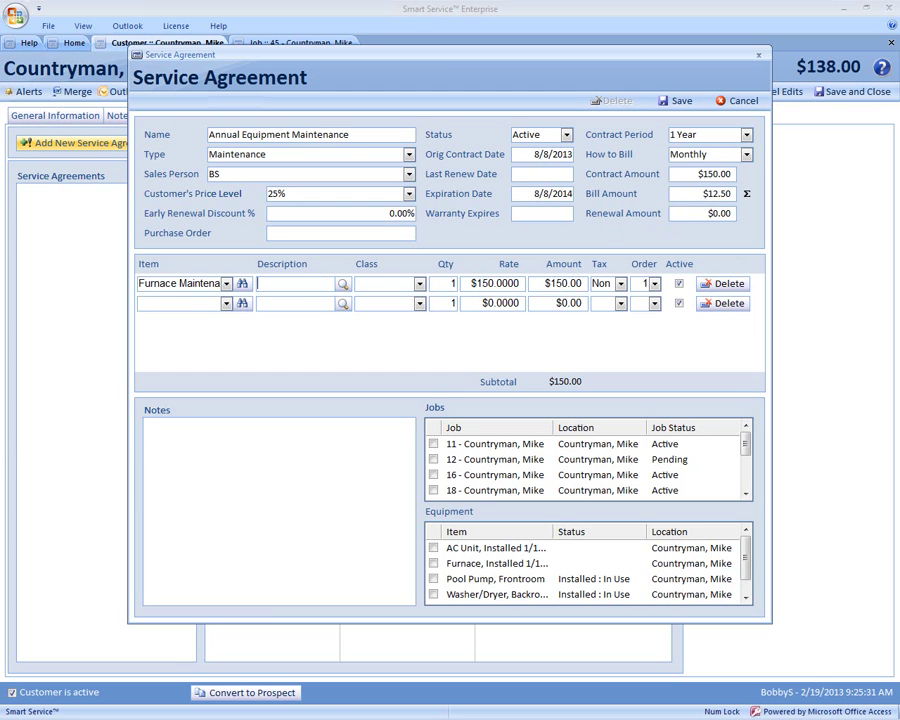
left_click(195, 303)
type("acd")
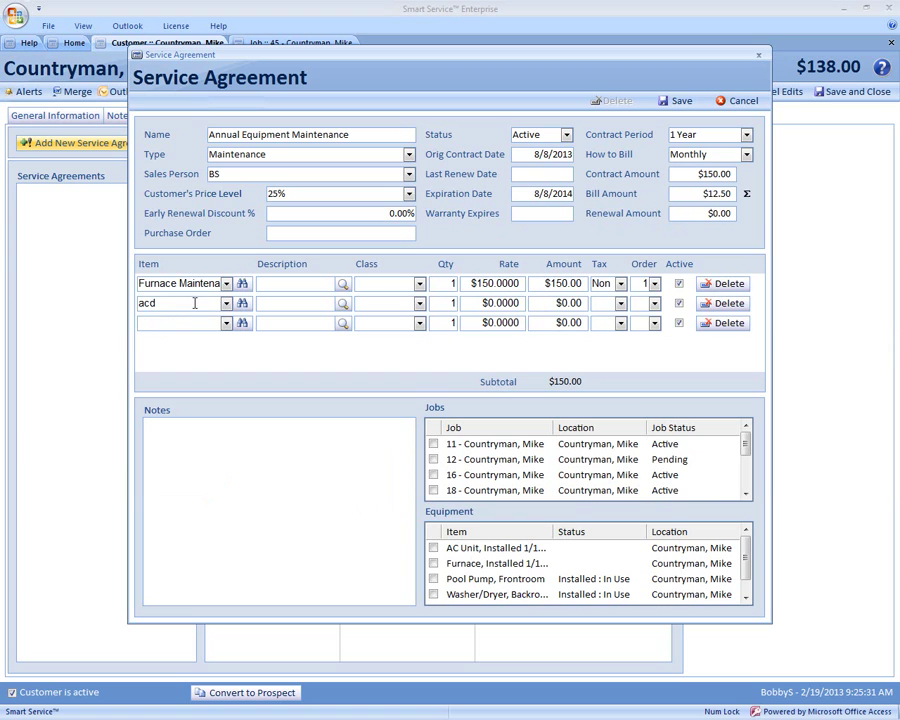
key("BackSpace")
key("Tab")
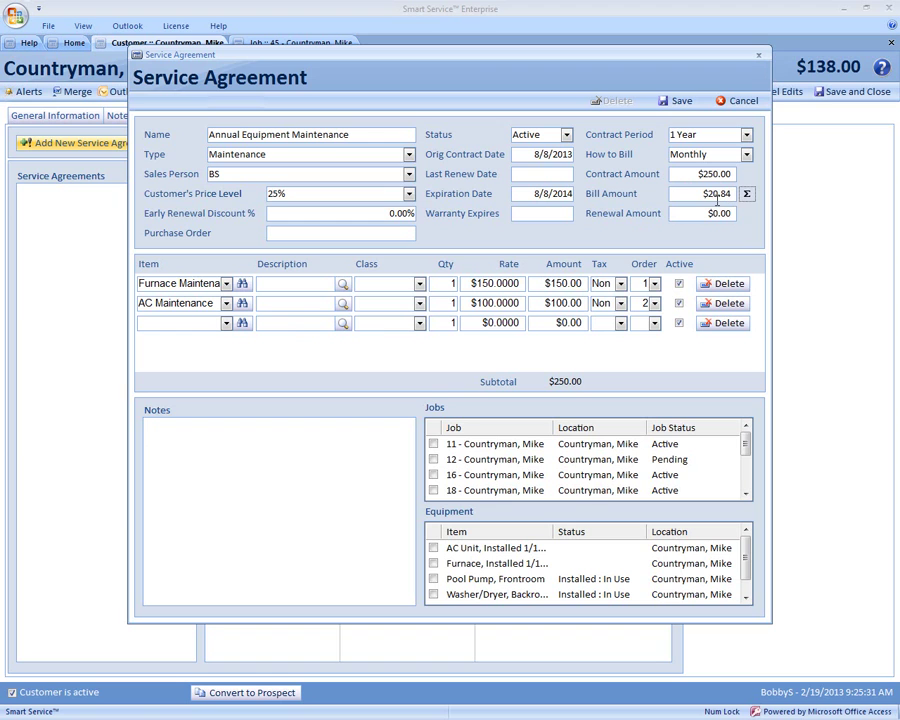
- Enter the renewal amount for the service agreement and correct it
left_click(716, 212)
key("BackSpace")
type("2,500.0")
key("Tab")
left_click(710, 212)
key("BackSpace")
key("Tab")
- Link jobs 11, 12 and 16 and the AC Unit and Furnace equipment to the service agreement
left_click(433, 444)
left_click(433, 459)
left_click(433, 475)
left_click(433, 548)
left_click(433, 563)
- Save the service agreement and select it on the customer record to review its linked jobs and equipment
left_click(672, 100)
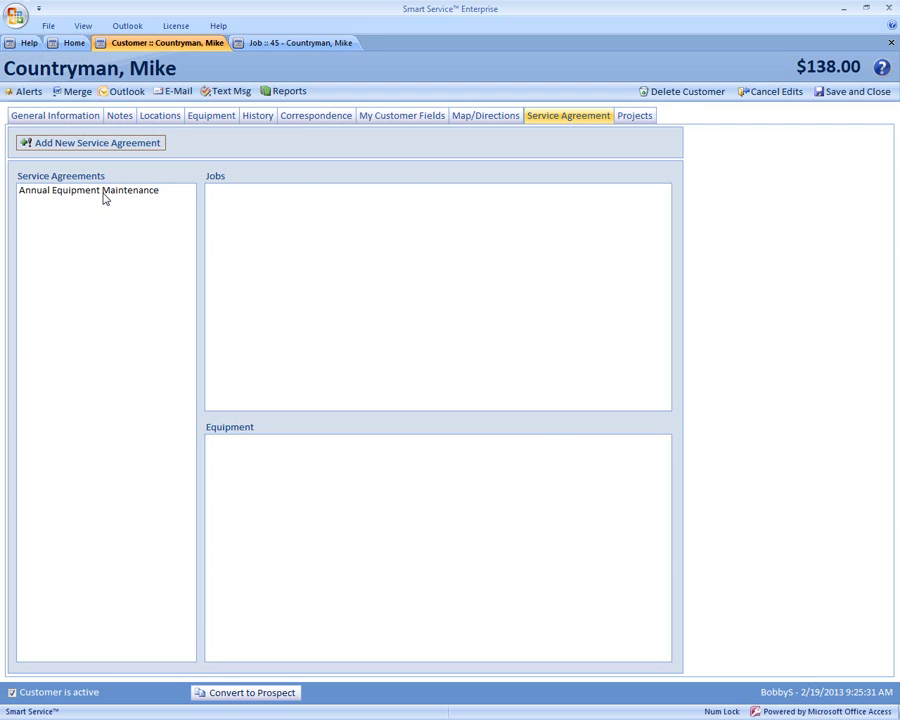
left_click(104, 197)
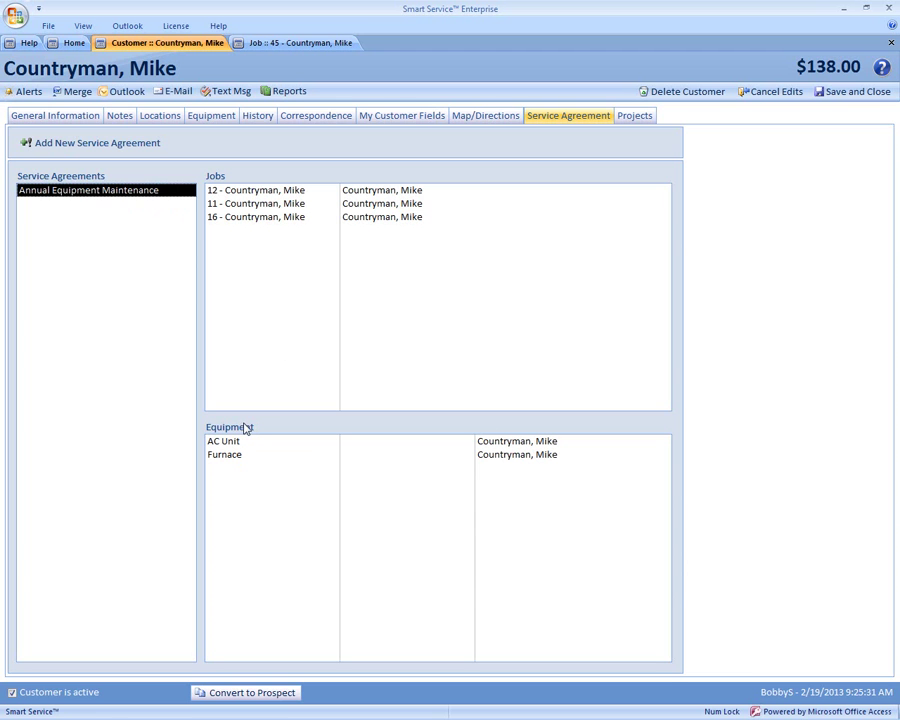
- Switch to the customer's open job 45
left_click(281, 45)
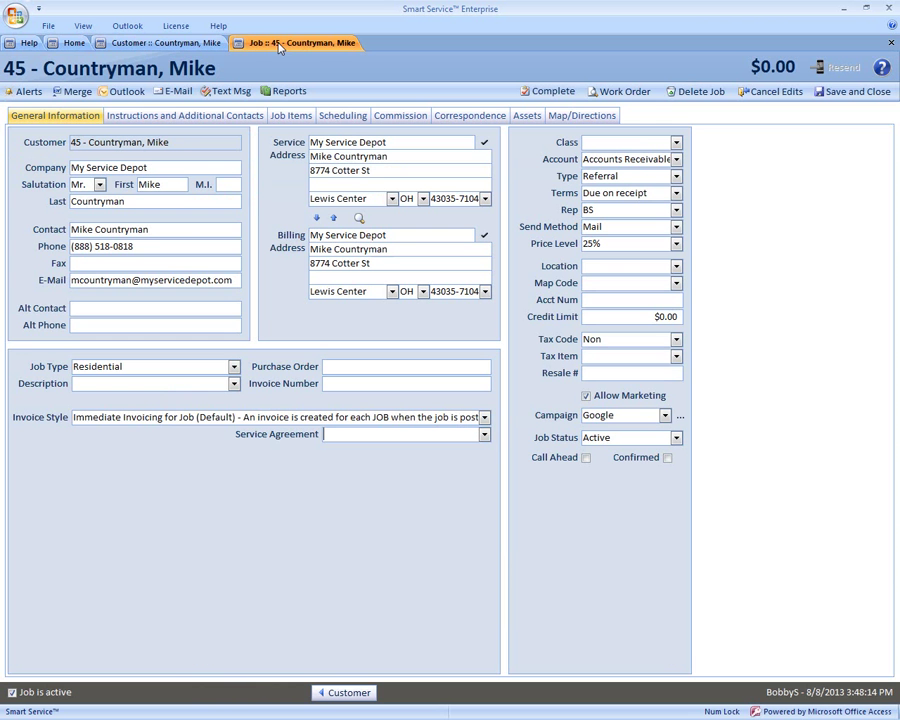
left_click(328, 433)
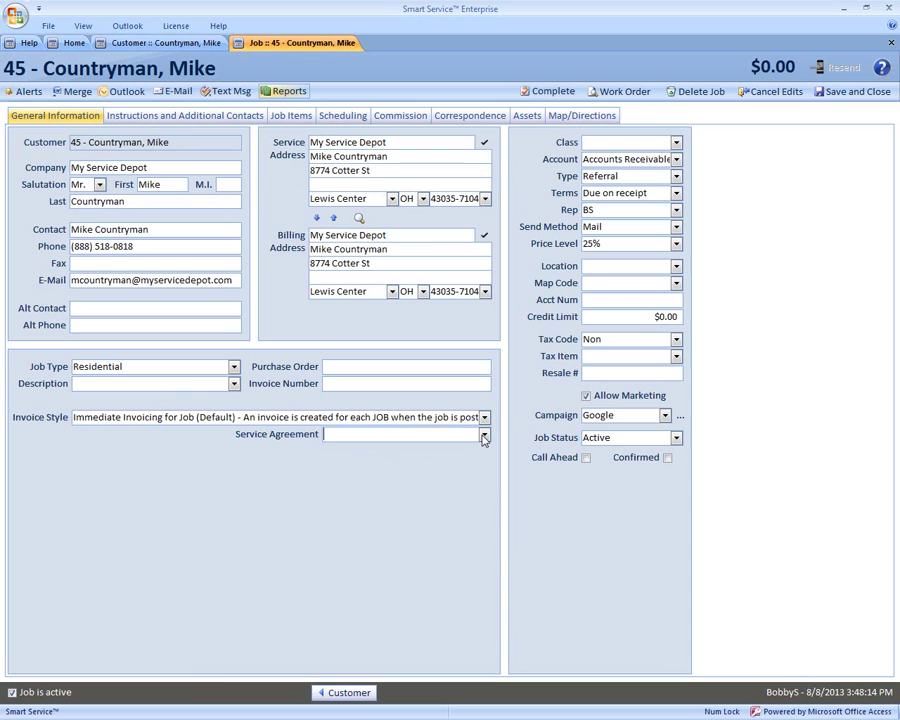
left_click(484, 437)
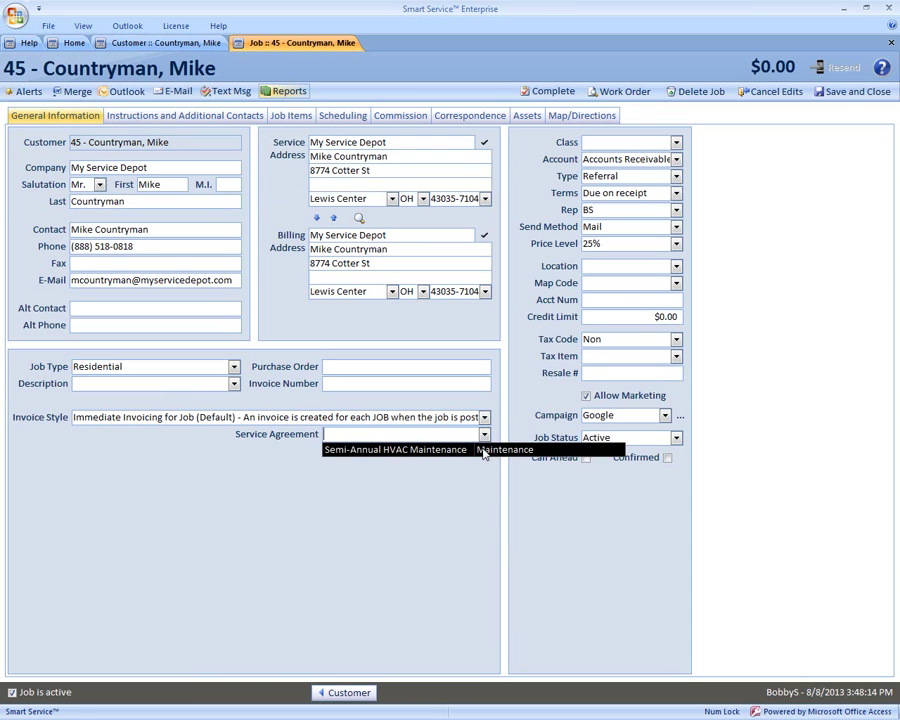
left_click(483, 451)
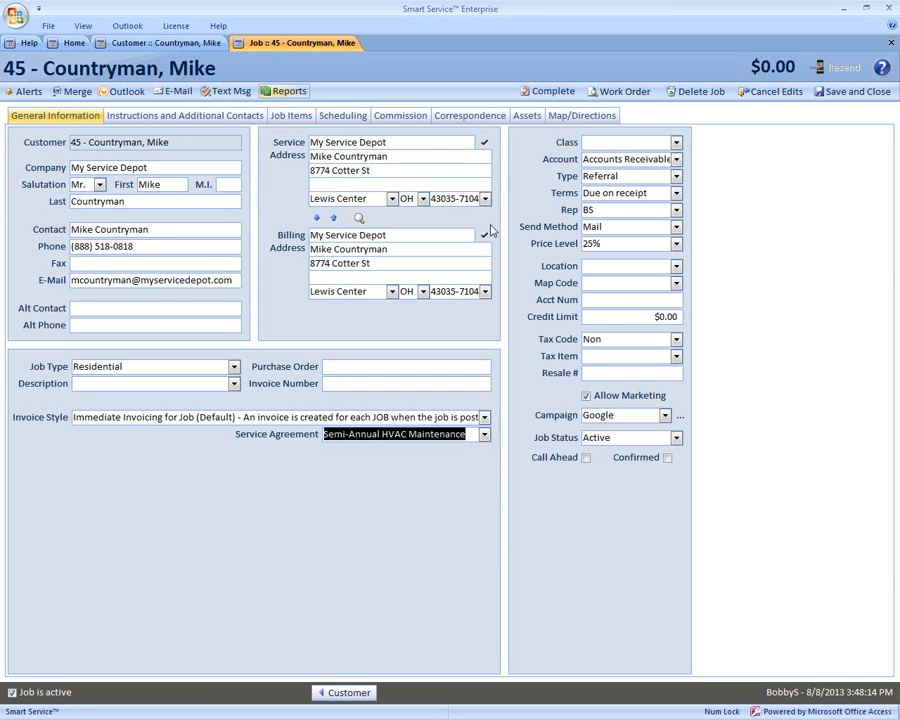
key("Delete")
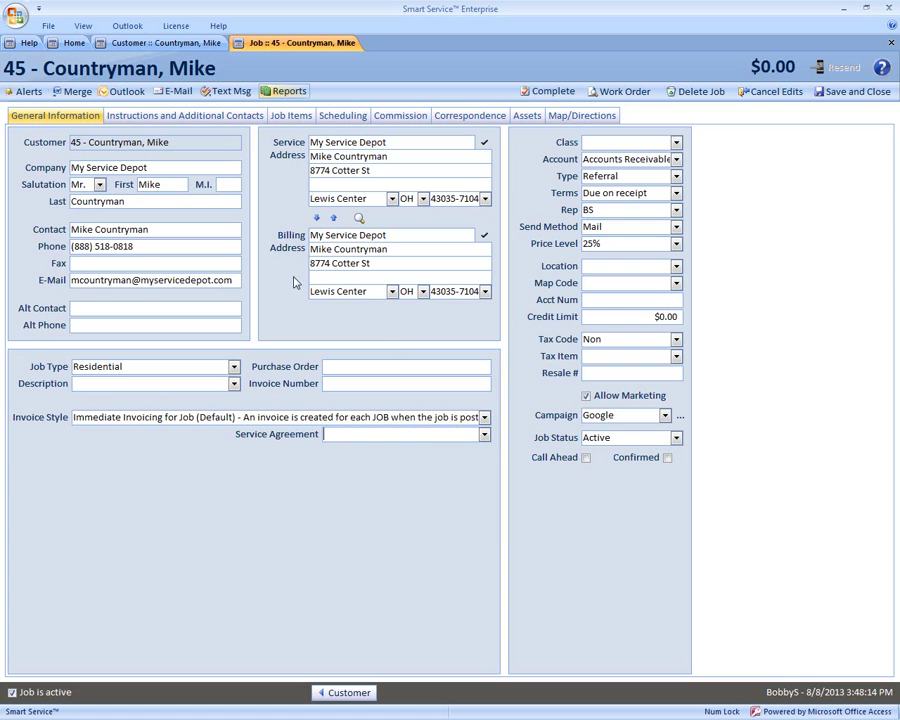
- Reload the job's general information and assign the Annual Equipment Maintenance service agreement to the job
left_click(185, 115)
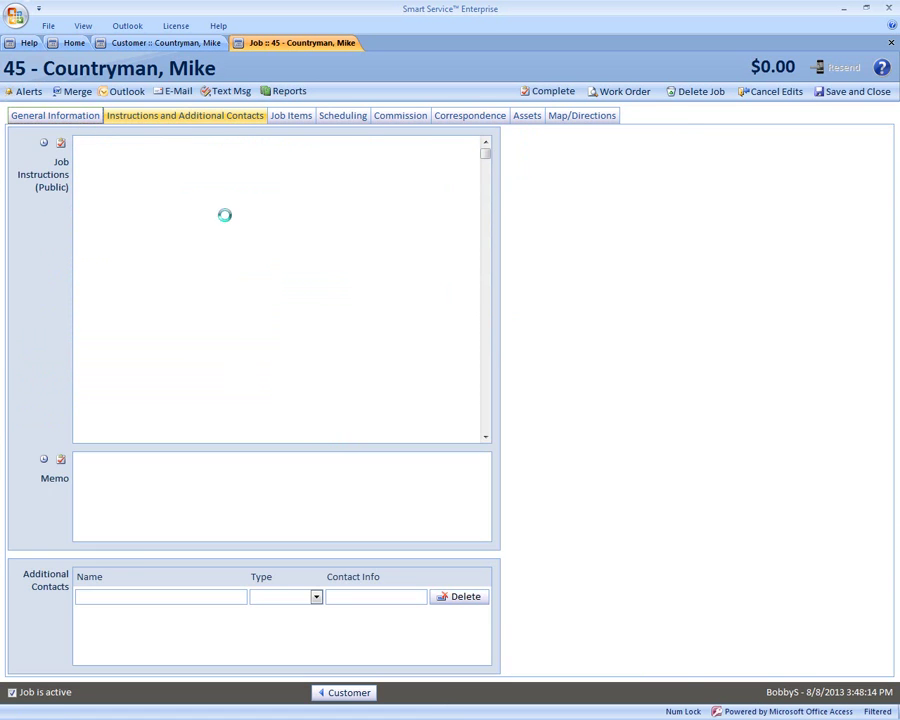
left_click(55, 115)
left_click(484, 434)
left_click(458, 451)
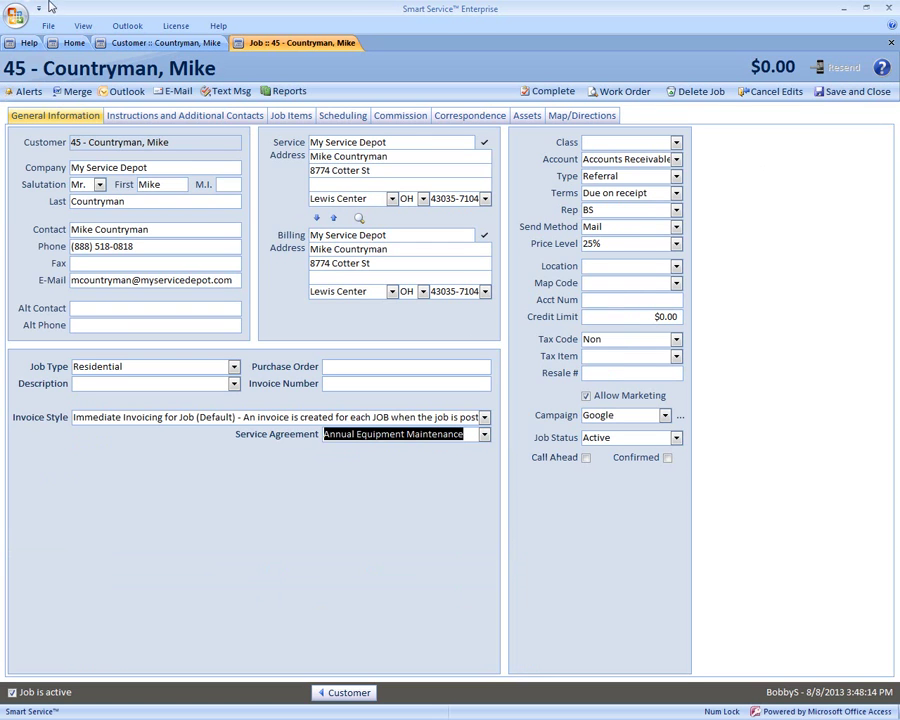
- Open the office's Service Agreements list from the home page
left_click(76, 51)
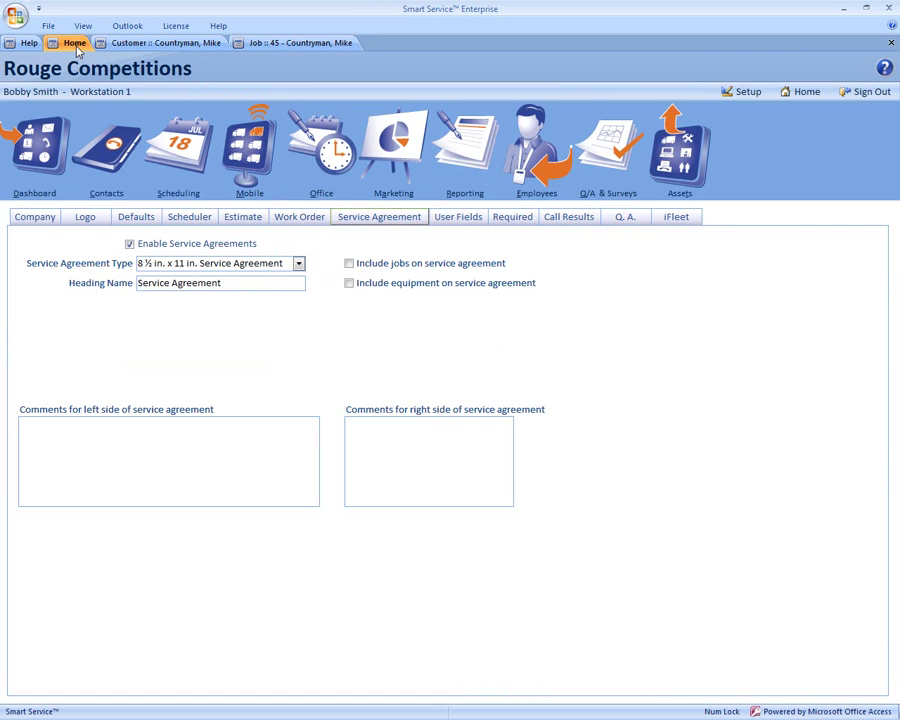
left_click(321, 148)
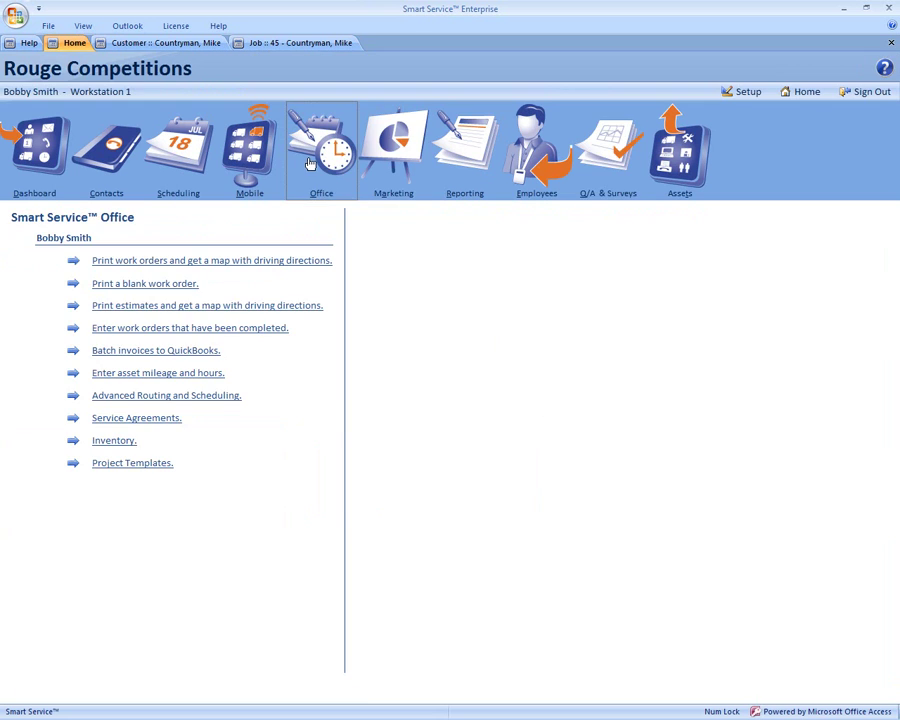
left_click(140, 420)
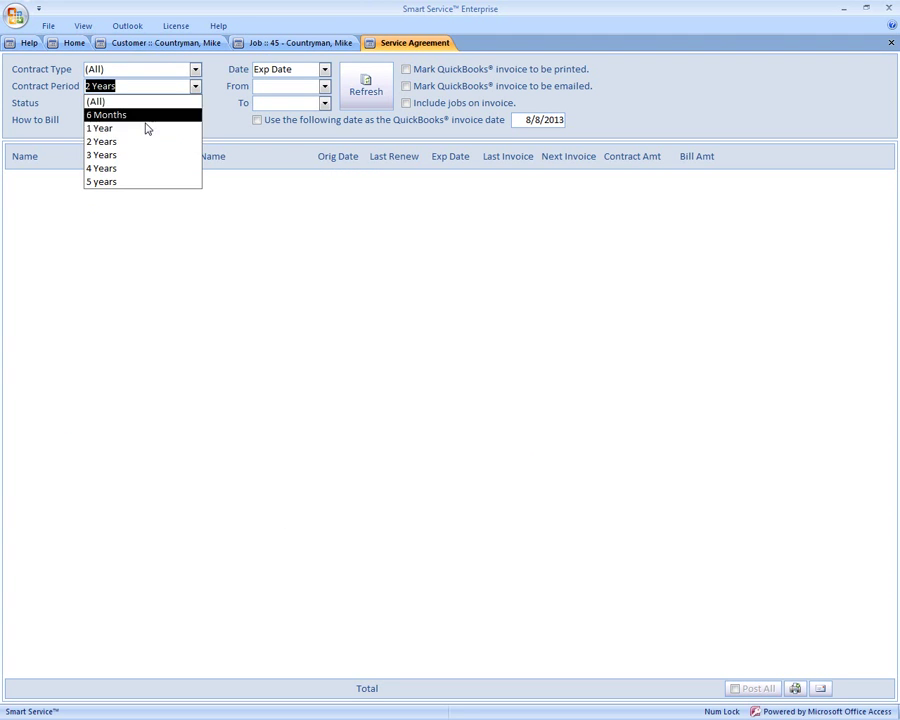
- Filter the list to 1 Year contracts, keeping Monthly billing and the Exp Date date type, and refresh the results
left_click(142, 128)
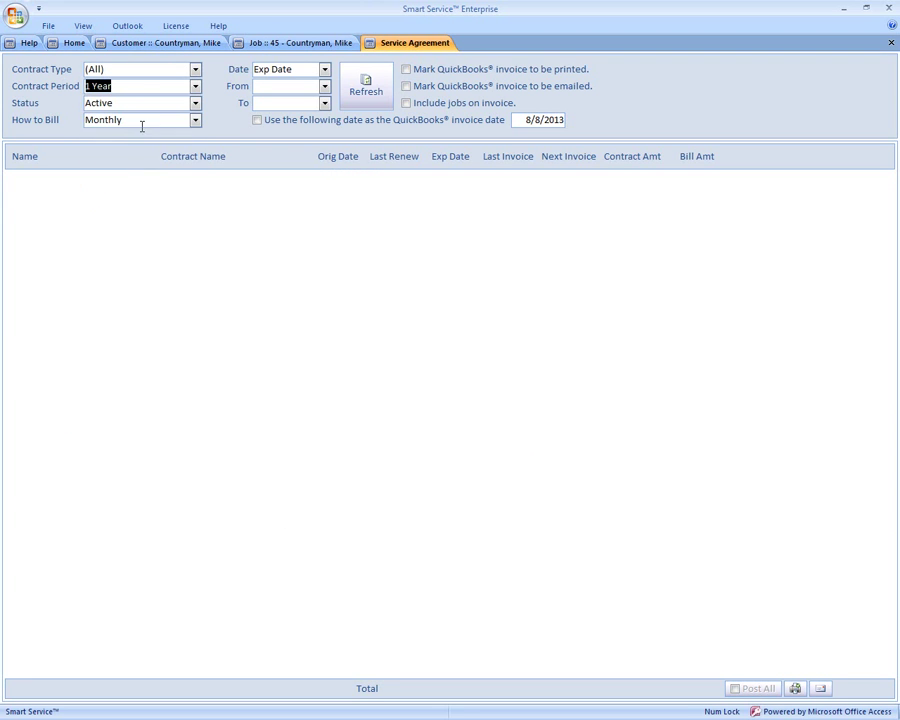
left_click(197, 121)
left_click(197, 121)
left_click(196, 121)
left_click(324, 69)
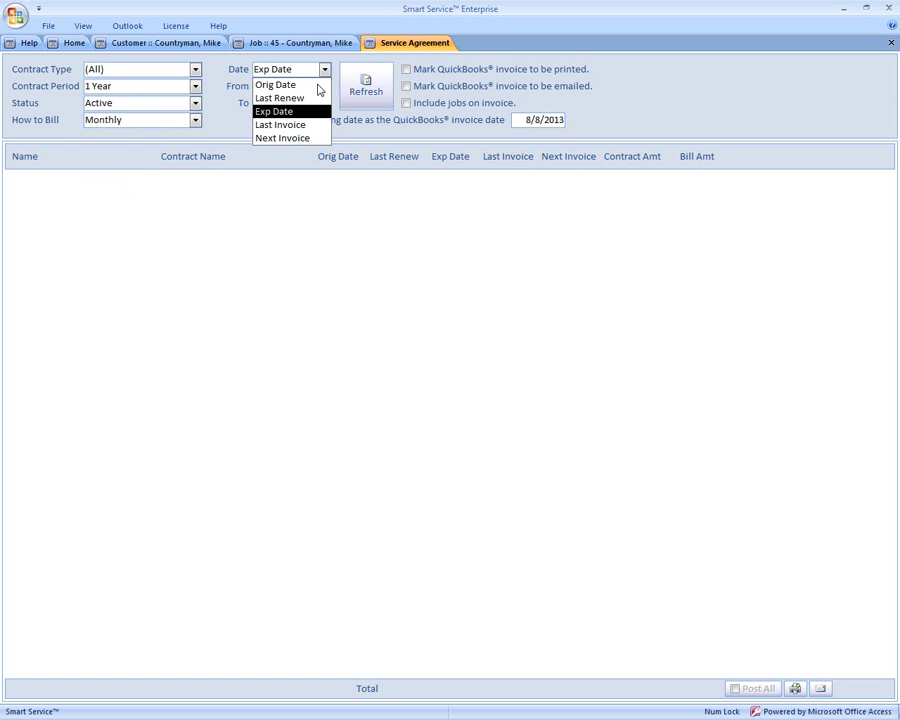
left_click(296, 112)
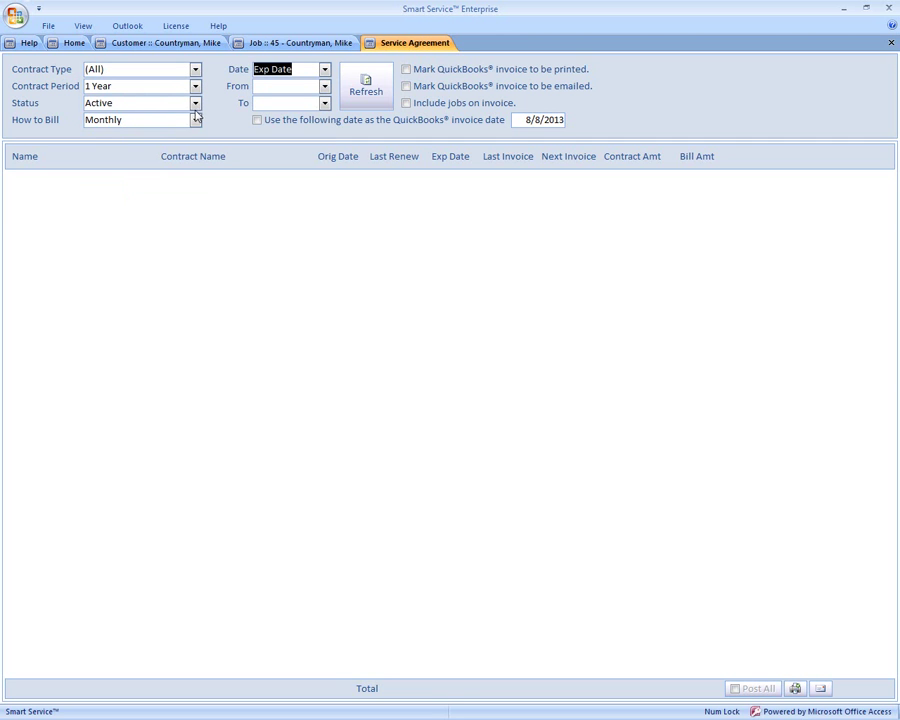
left_click(346, 104)
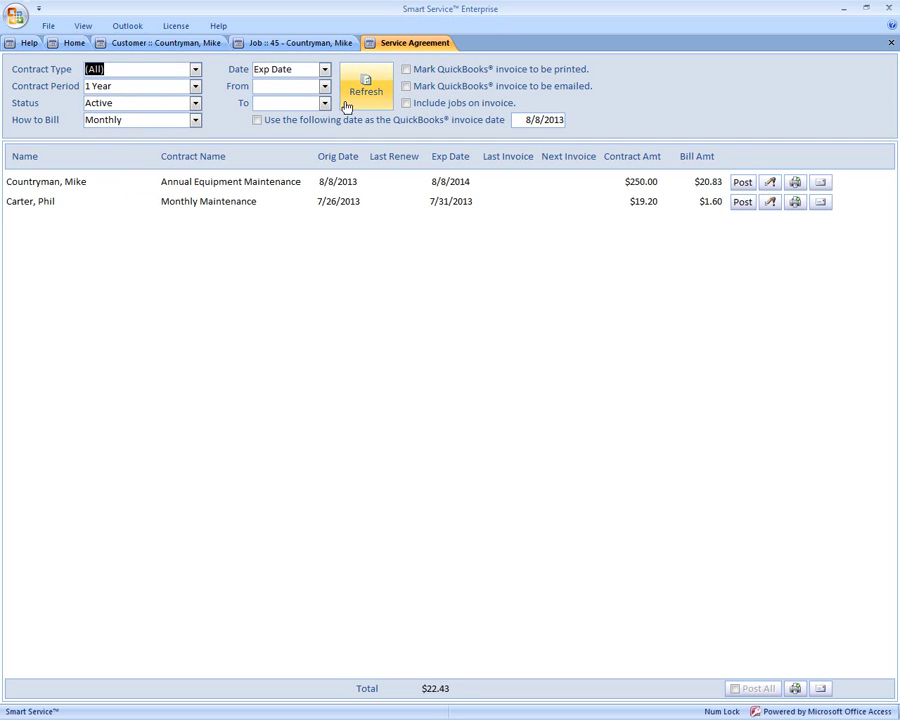